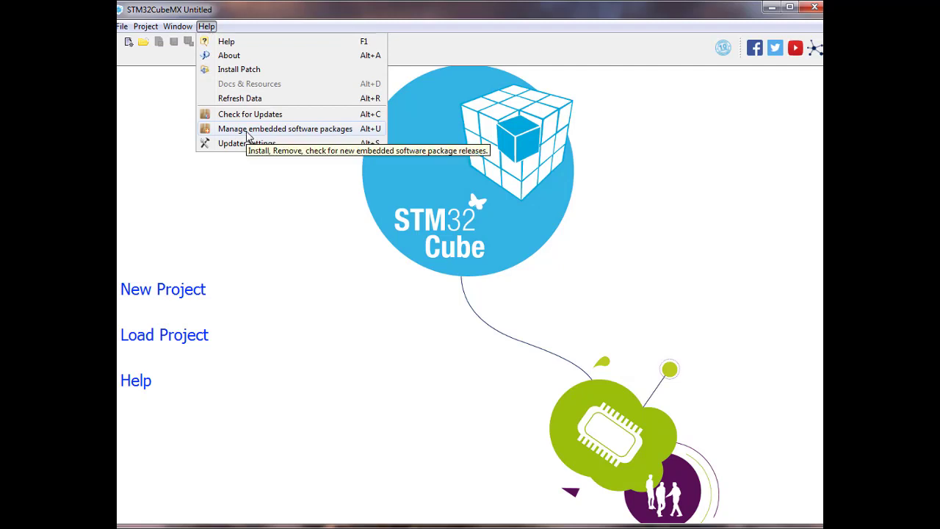
Step: Check the installed STM32F0 package version in the embedded software packages manager
click(248, 137)
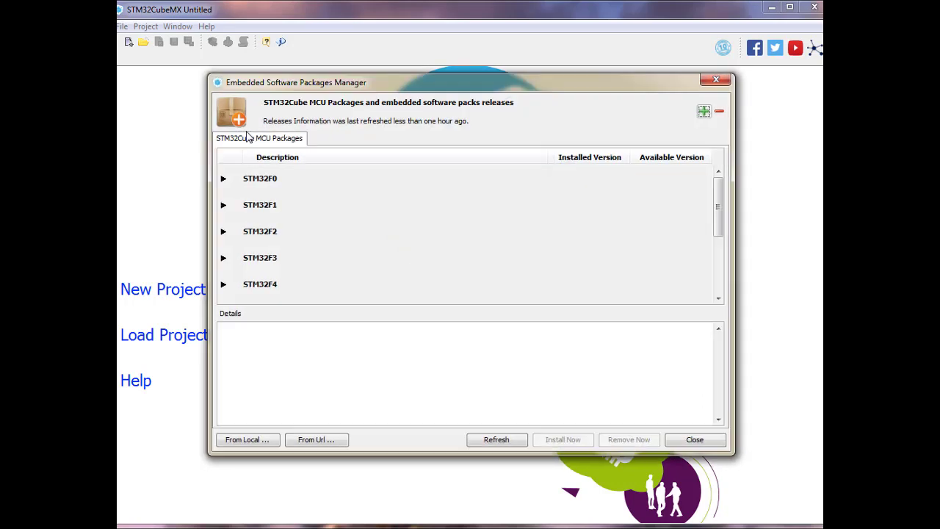
click(223, 179)
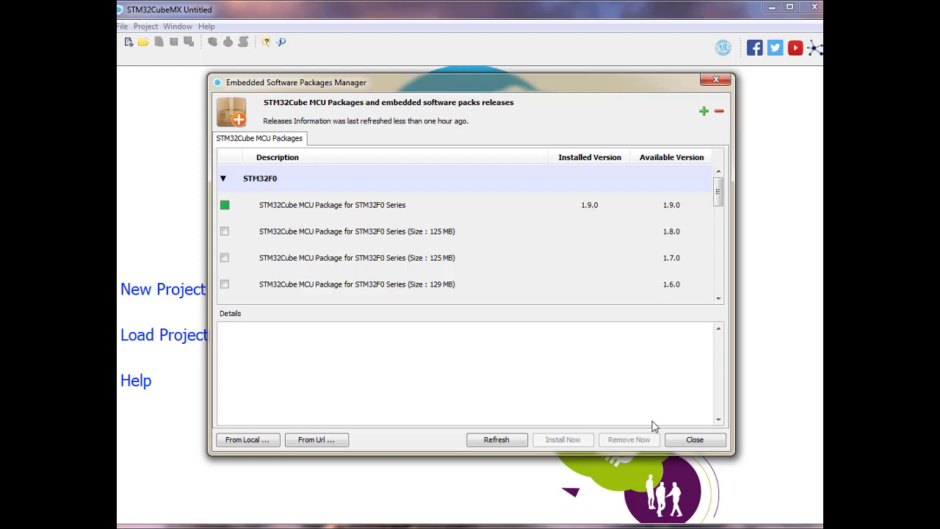
click(691, 440)
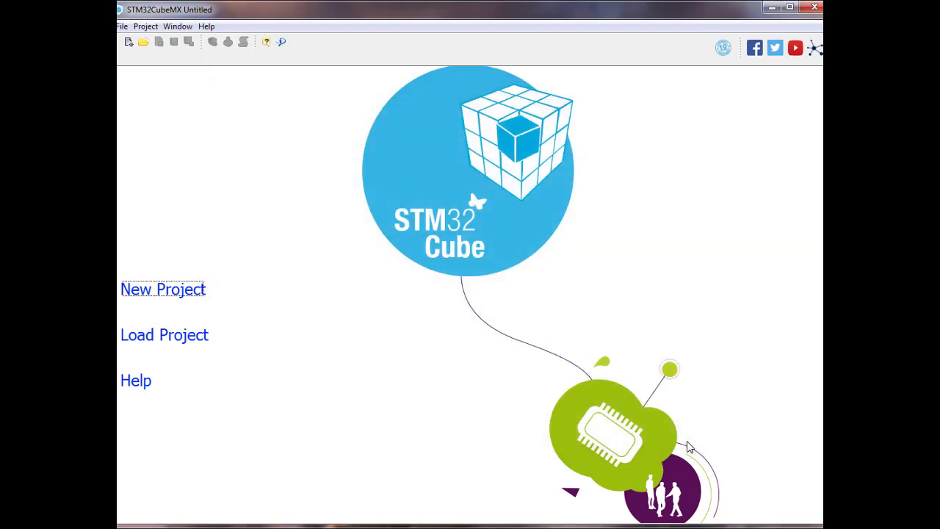
Step: Start a new project and examine the available MCU filters, peripheral choices and the list of boards
click(165, 290)
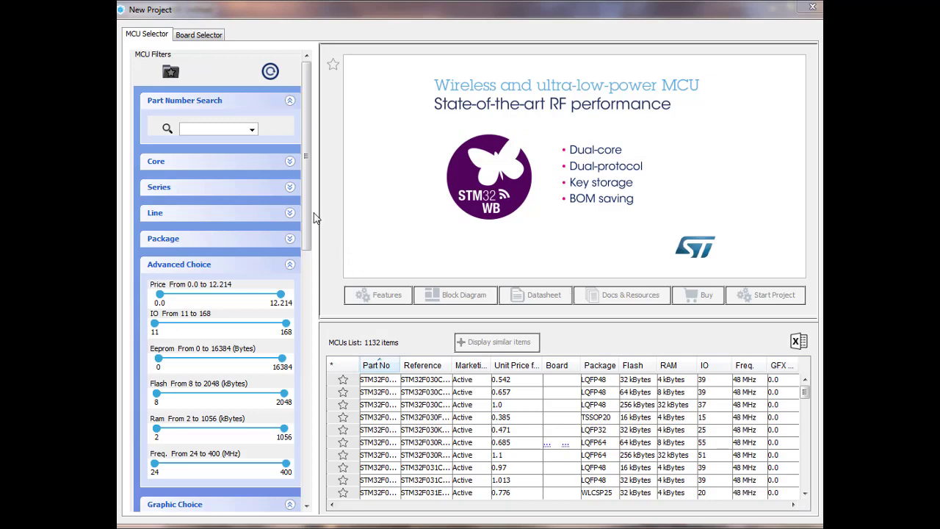
drag(307, 211, 303, 267)
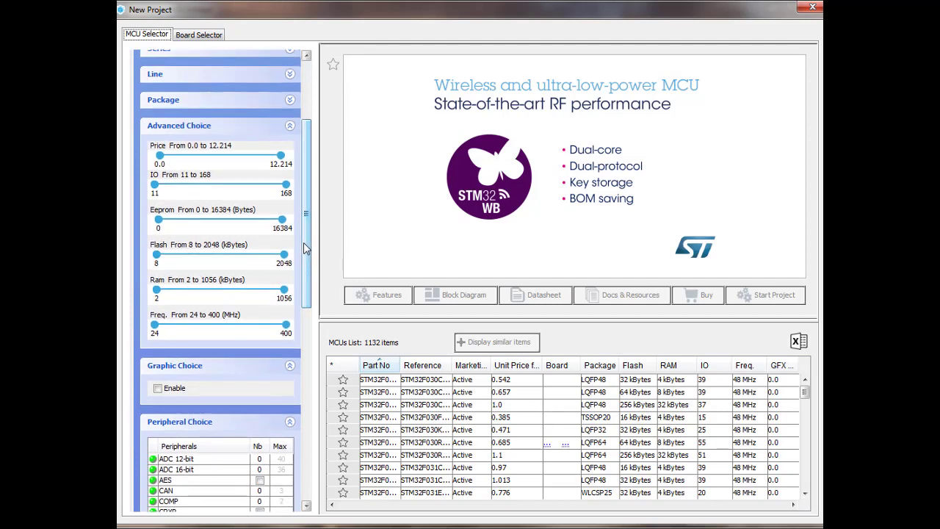
drag(306, 253, 299, 375)
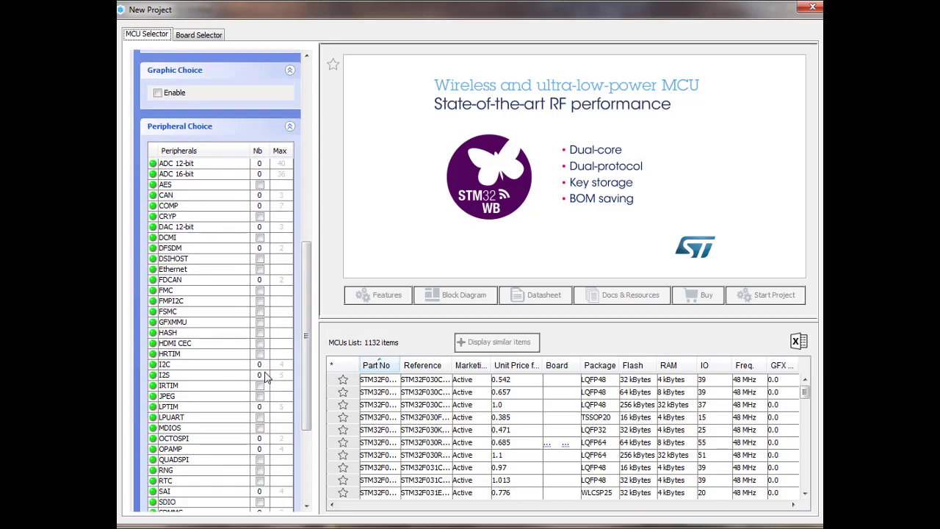
drag(309, 337, 309, 118)
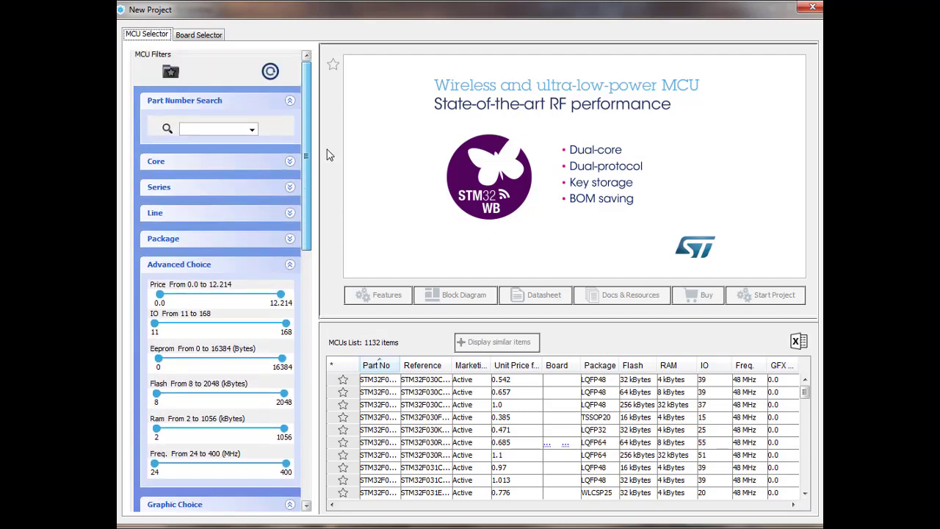
click(206, 39)
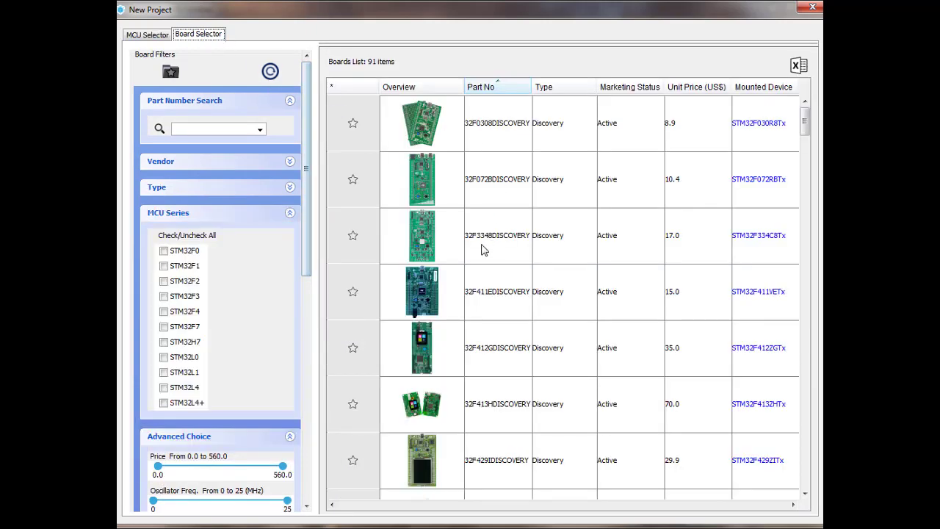
click(147, 37)
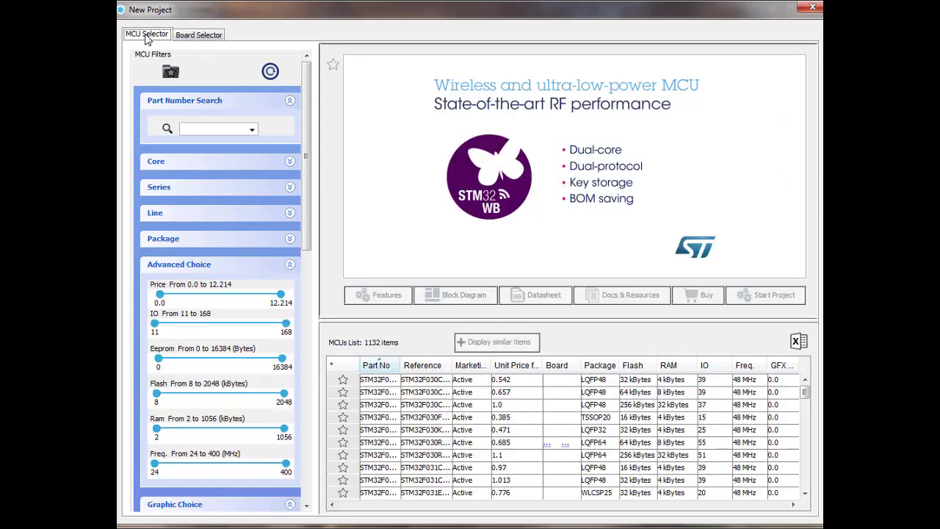
Step: Filter the MCU list by the part number STM32F072RB
click(224, 130)
text(stm3)
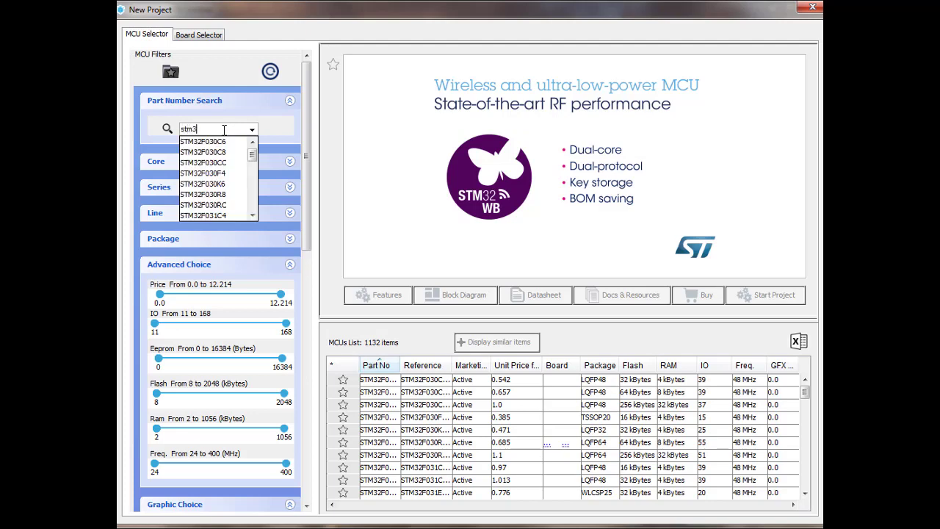
text(2f0)
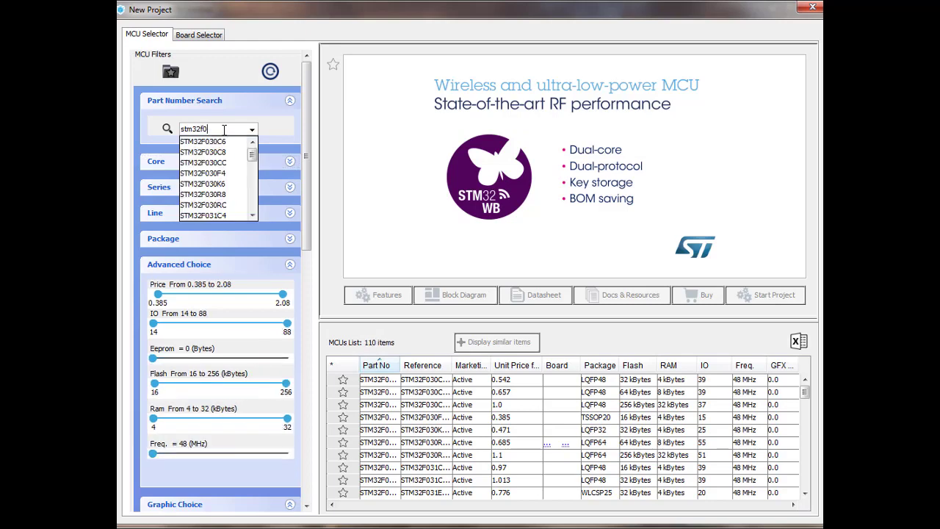
text(72rb)
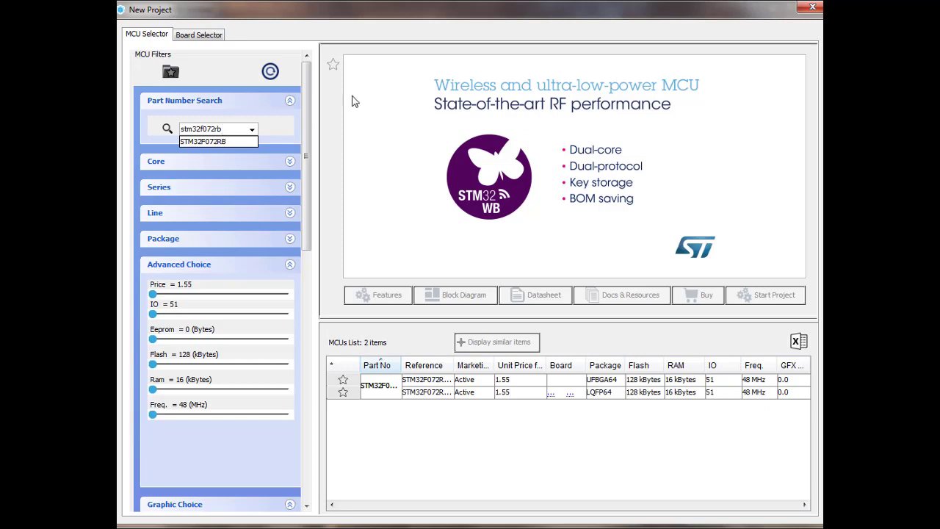
click(230, 142)
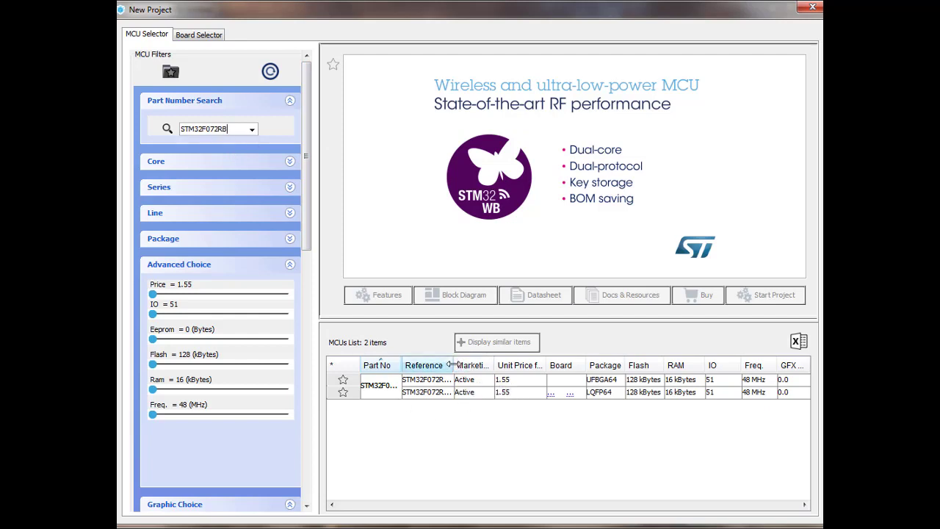
Step: Widen the Reference column to show full names and create the project for the STM32F072RBTx in the LQFP64 package
drag(453, 365, 463, 365)
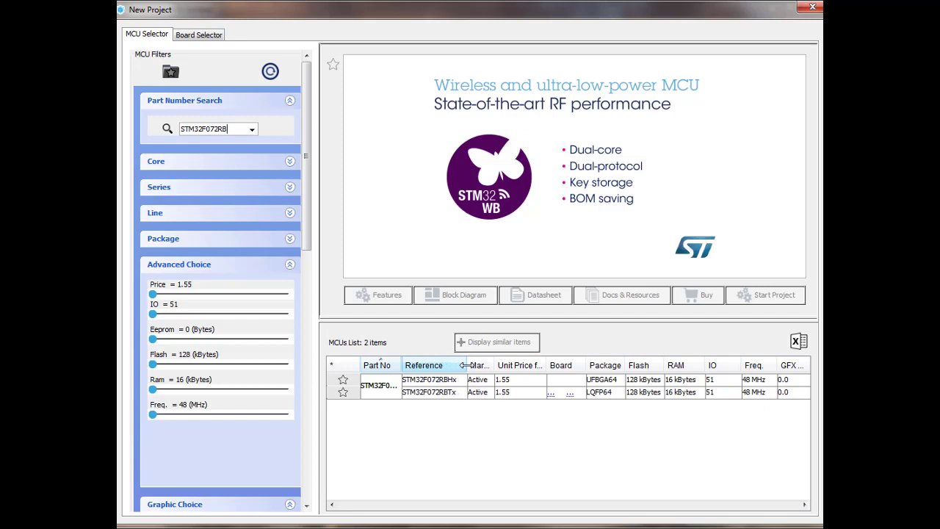
click(450, 399)
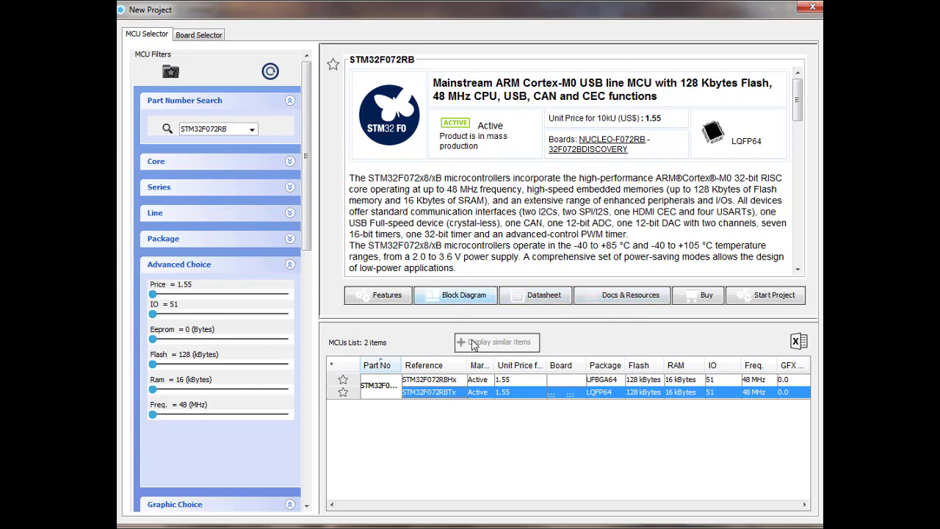
double_click(429, 396)
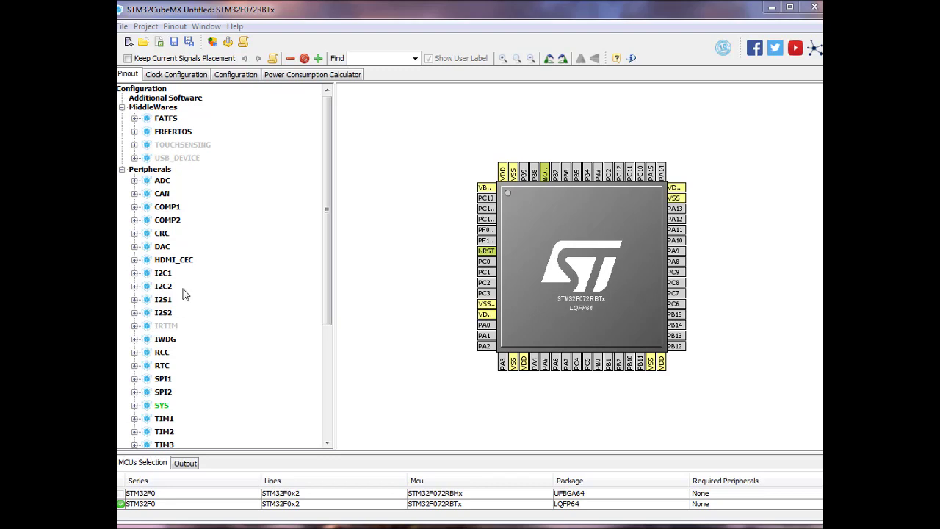
Step: Enable the Temperature Sensor Channel of the ADC peripheral
click(135, 181)
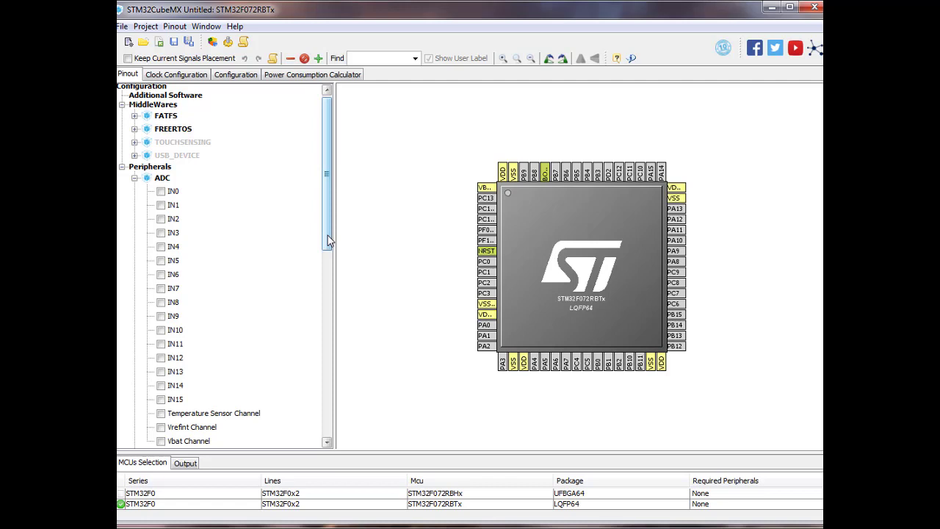
drag(329, 241, 329, 260)
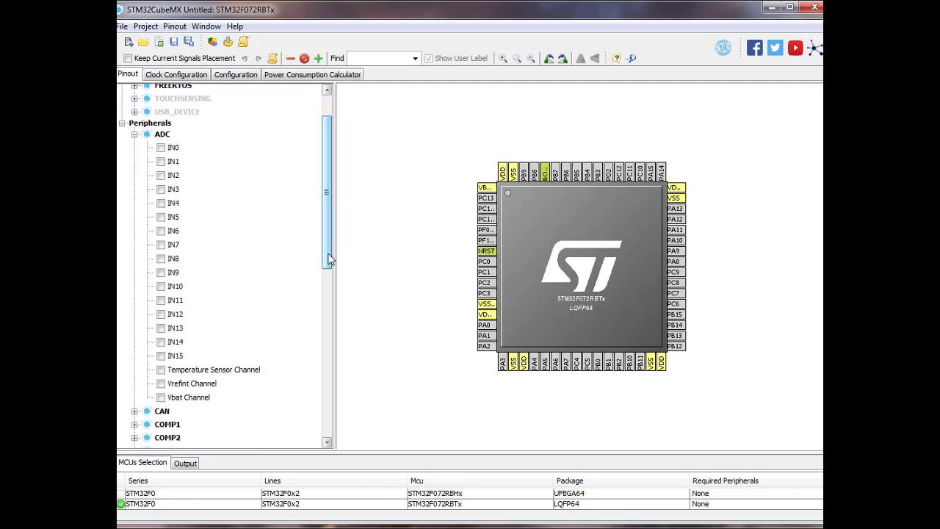
click(161, 370)
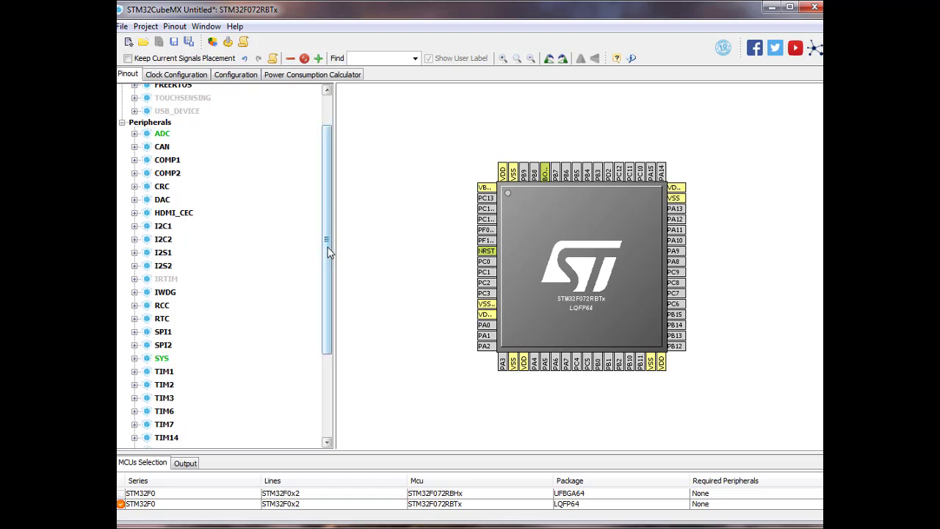
Step: Set the USART2 peripheral's mode to Asynchronous and collapse its settings
drag(328, 254, 326, 334)
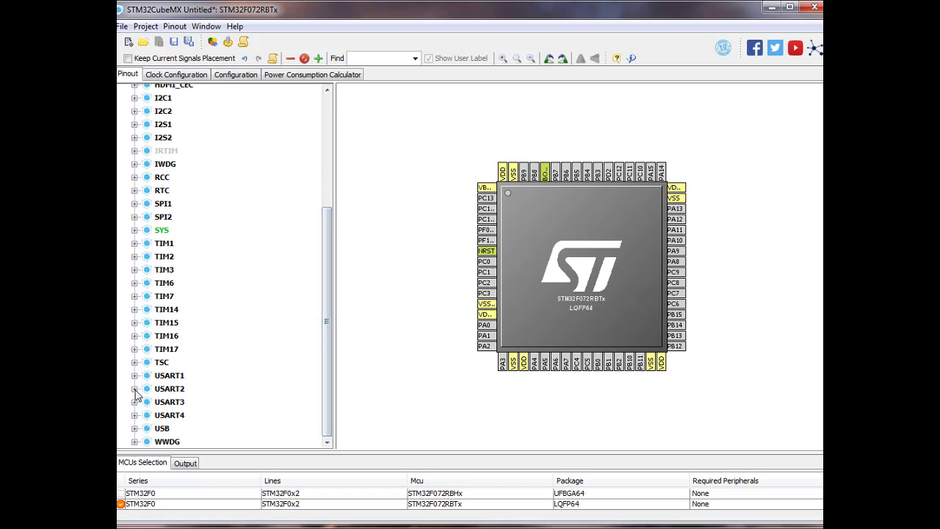
click(134, 388)
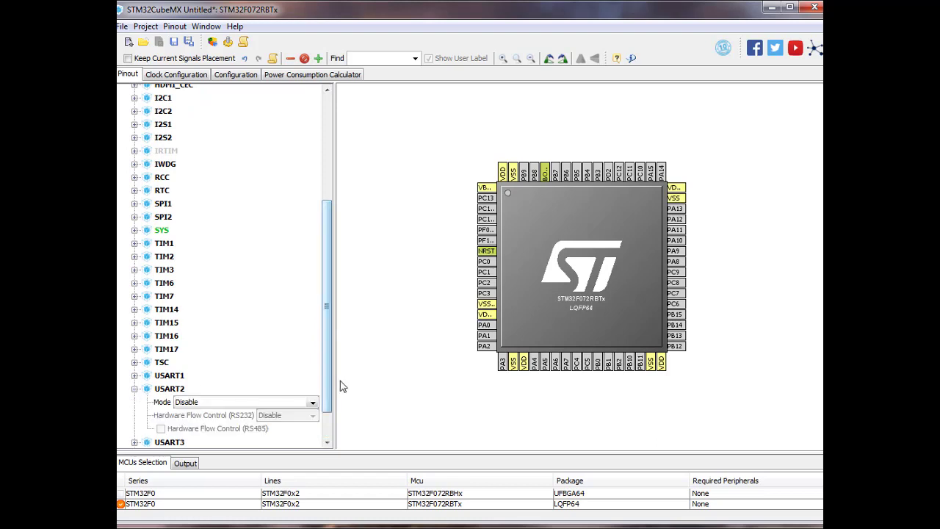
drag(330, 380, 329, 423)
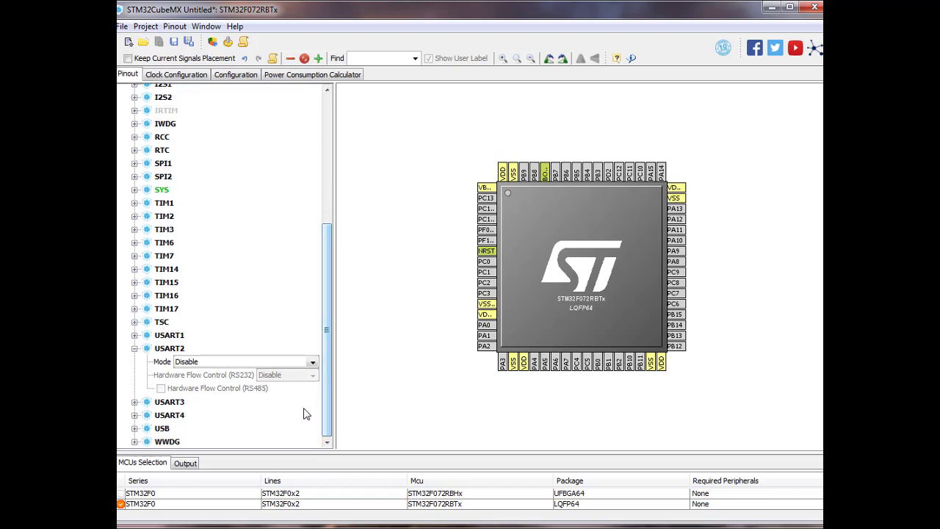
click(313, 365)
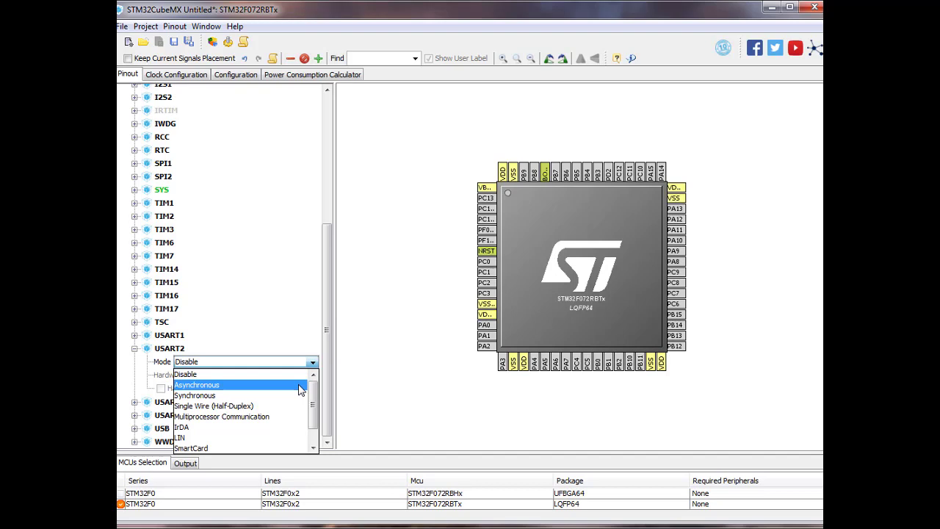
click(300, 384)
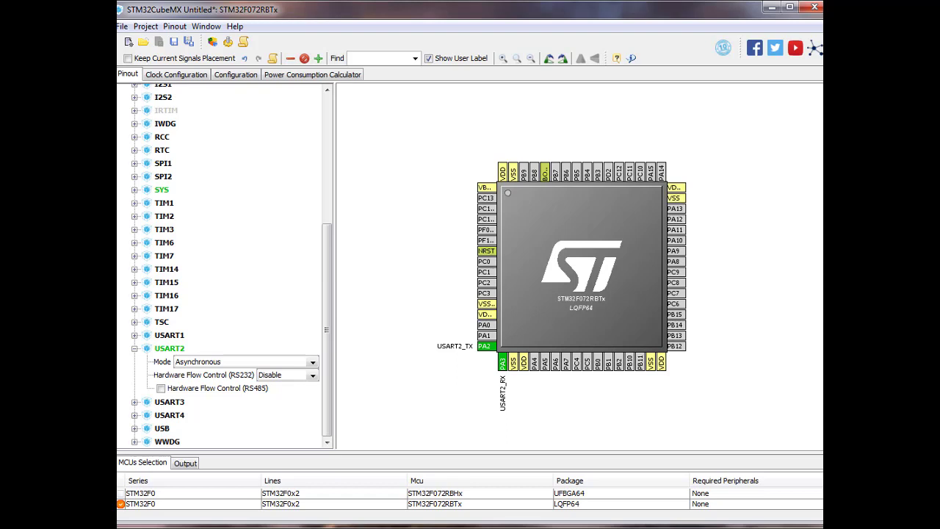
click(134, 349)
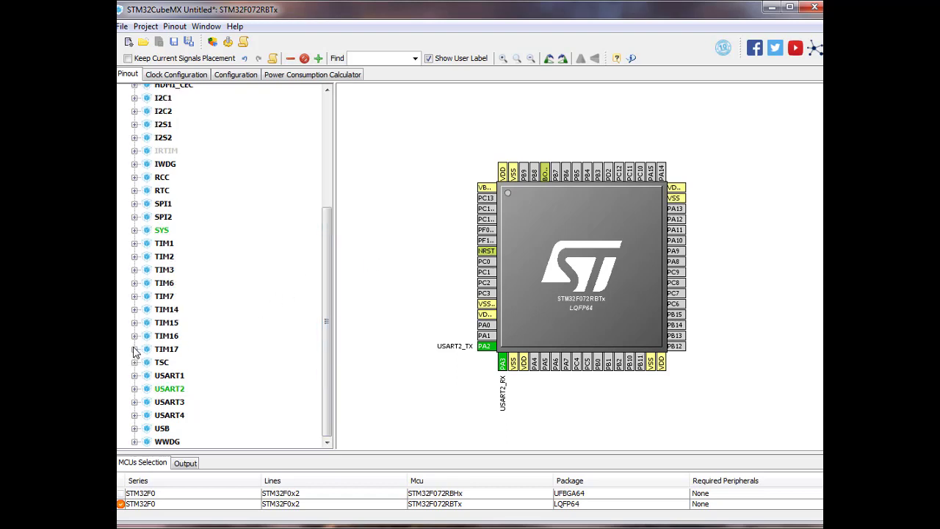
Step: Enable Debug Serial Wire for the SYS peripheral and check its warning and the conflicting System Wake-Up 4 option
click(134, 230)
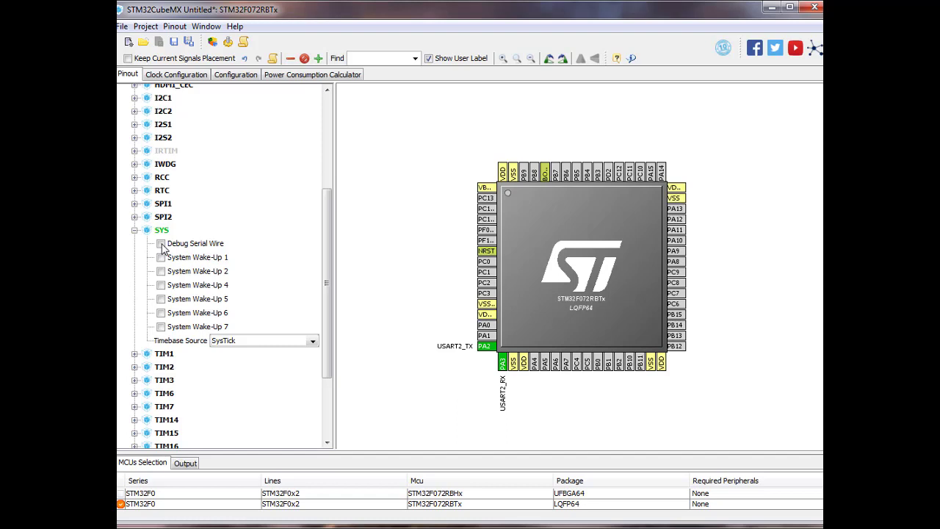
click(162, 244)
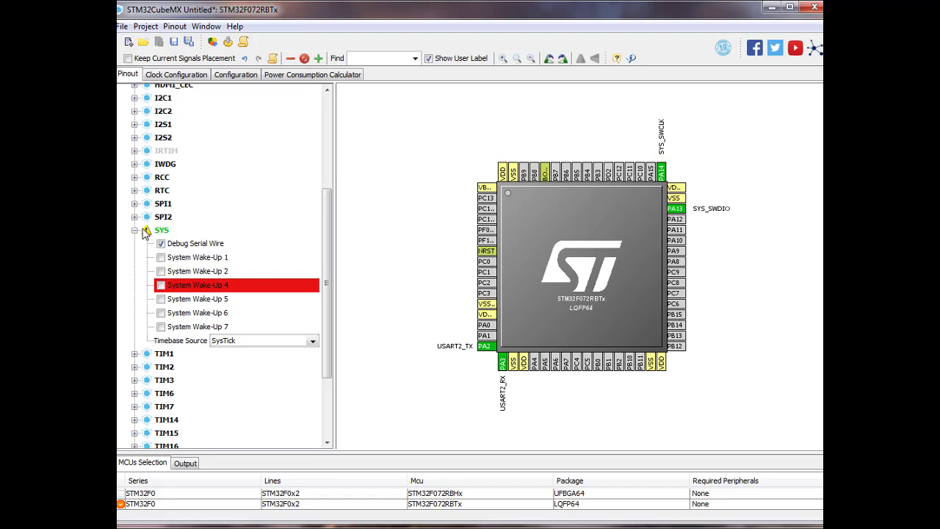
mouse_move(145, 232)
mouse_move(247, 290)
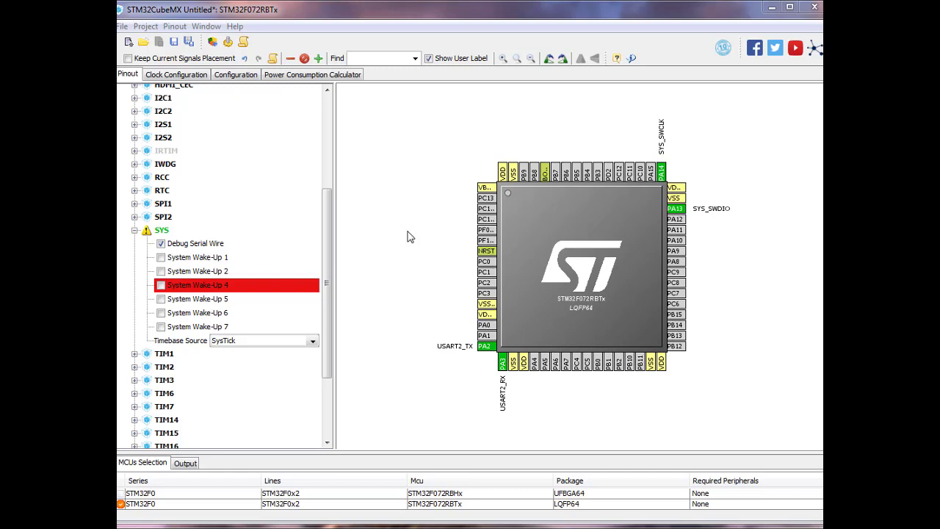
Step: Locate pin PA5 on the chip with a pin search, clear the search and assign the pin as GPIO_Output
click(395, 61)
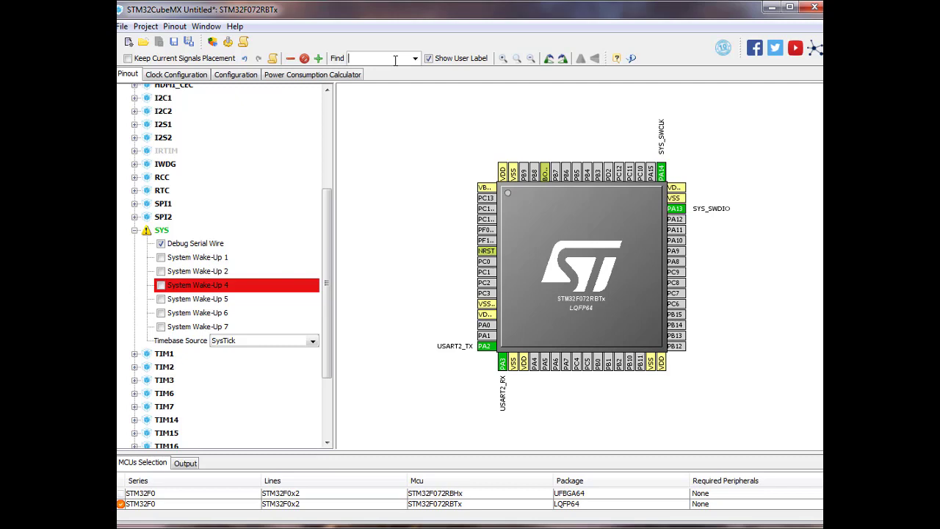
text(pa)
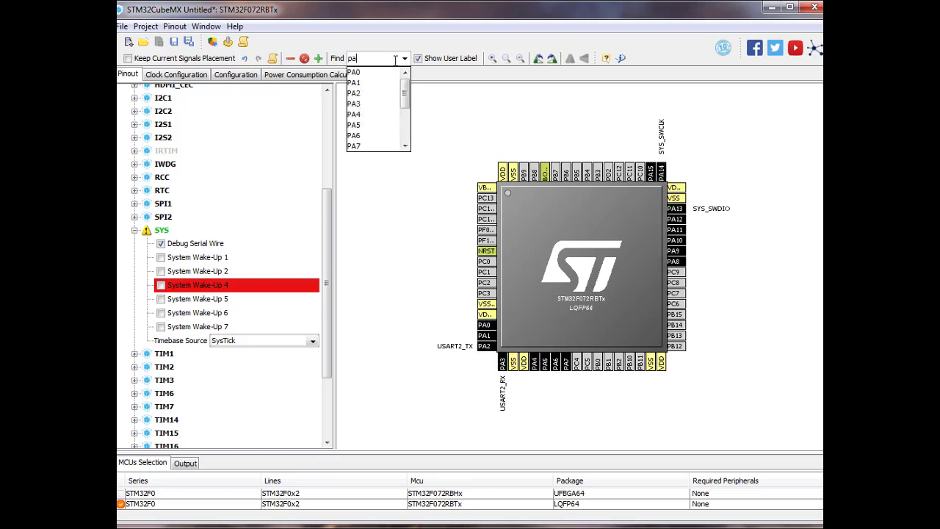
text(5)
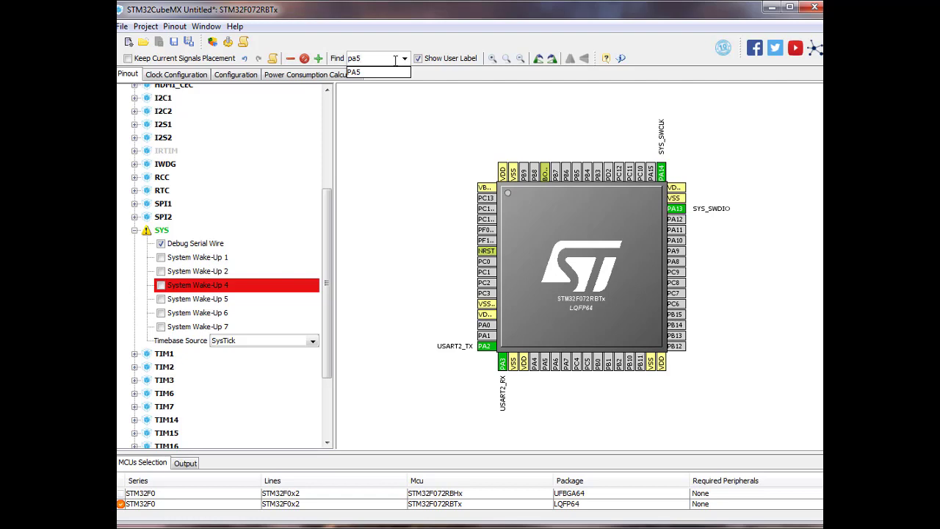
key(BackSpace)
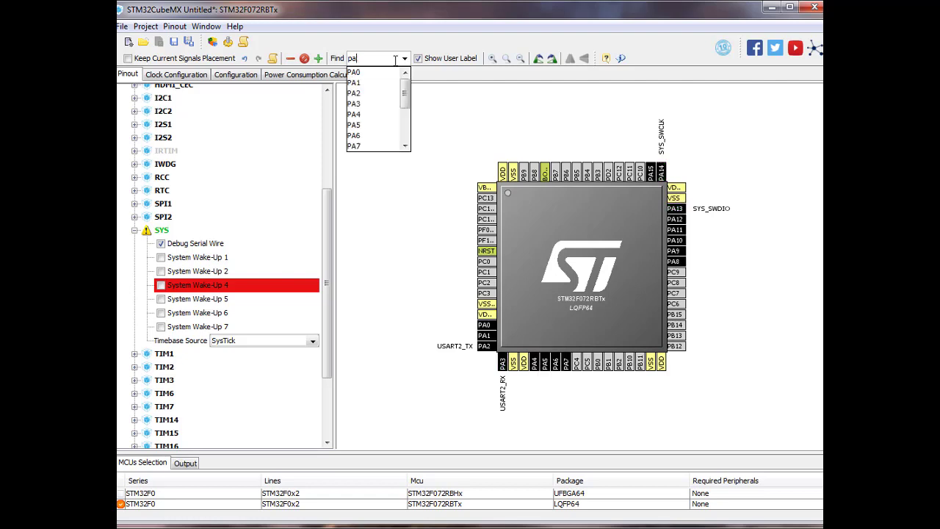
key(BackSpace)
key(BackSpace)
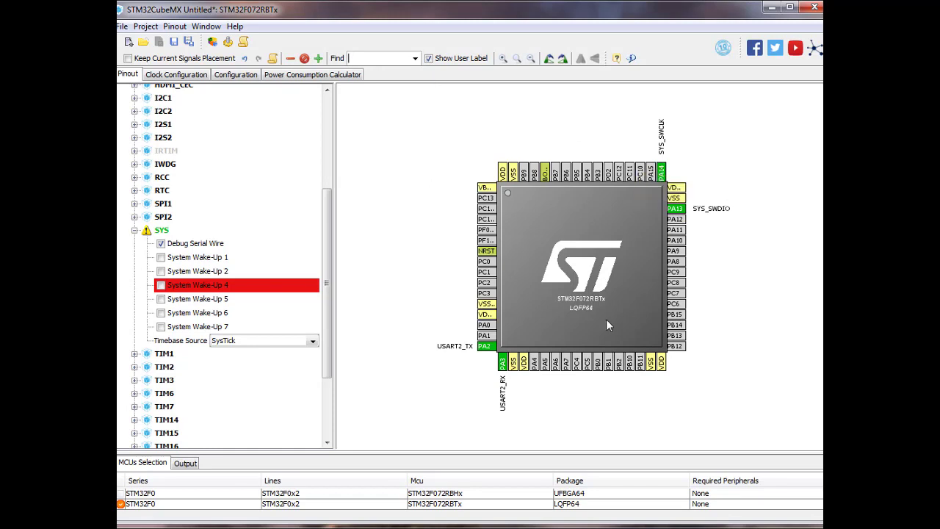
click(545, 362)
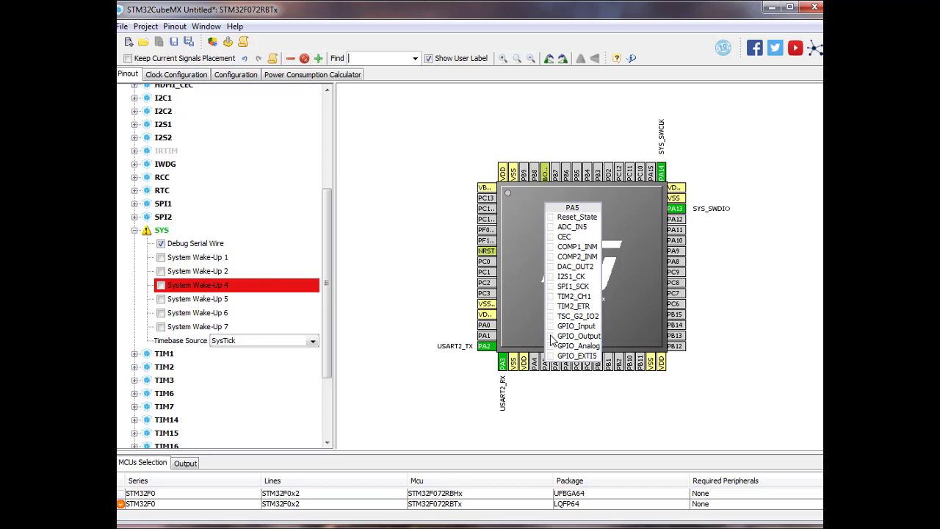
click(551, 336)
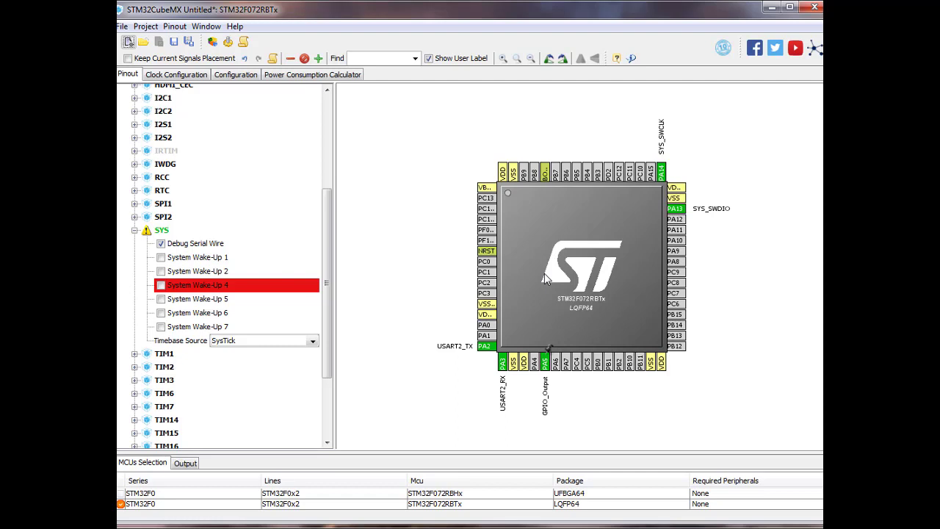
Step: Assign pin PC13 as GPIO_Input and check the additional options available for the pin, leaving them unused
click(490, 202)
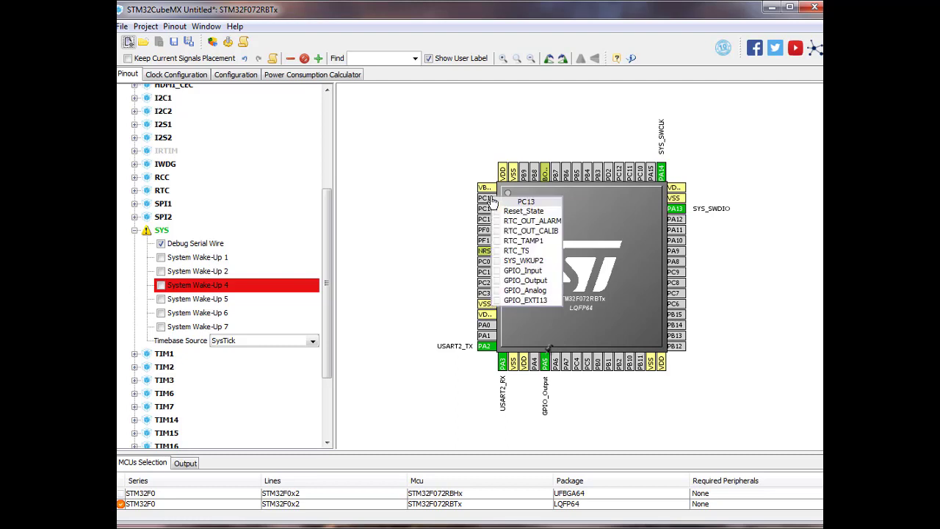
click(499, 270)
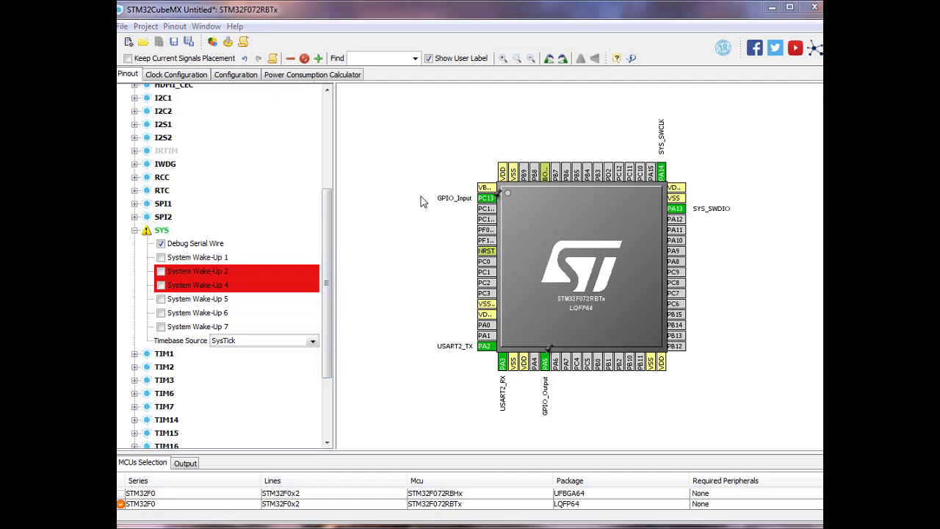
right_click(484, 206)
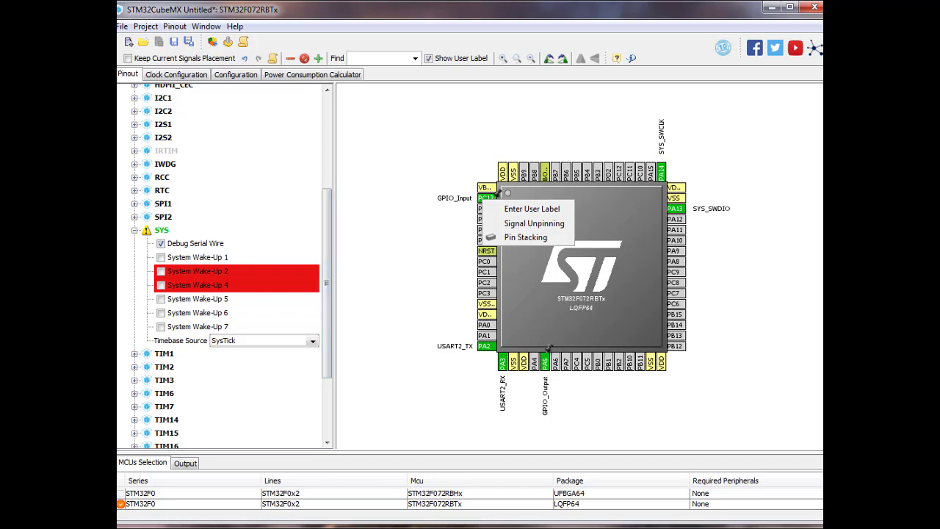
click(403, 289)
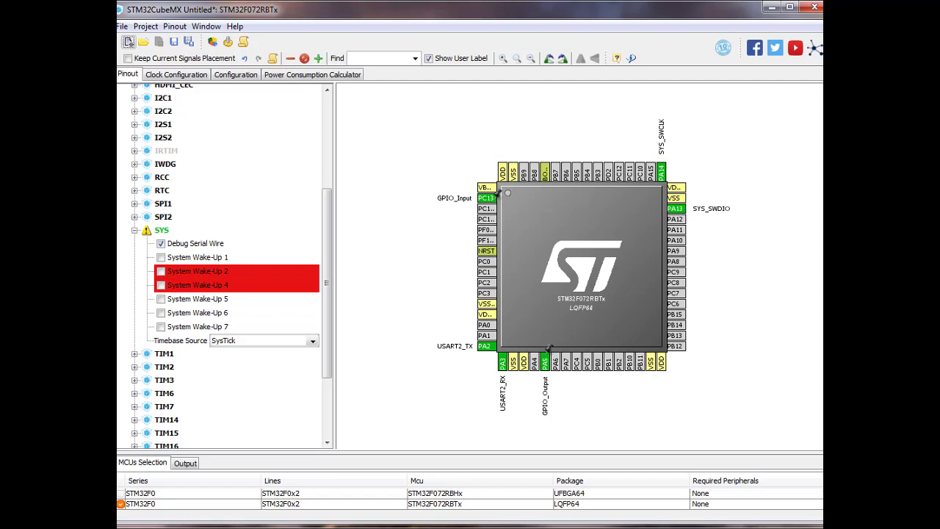
click(127, 41)
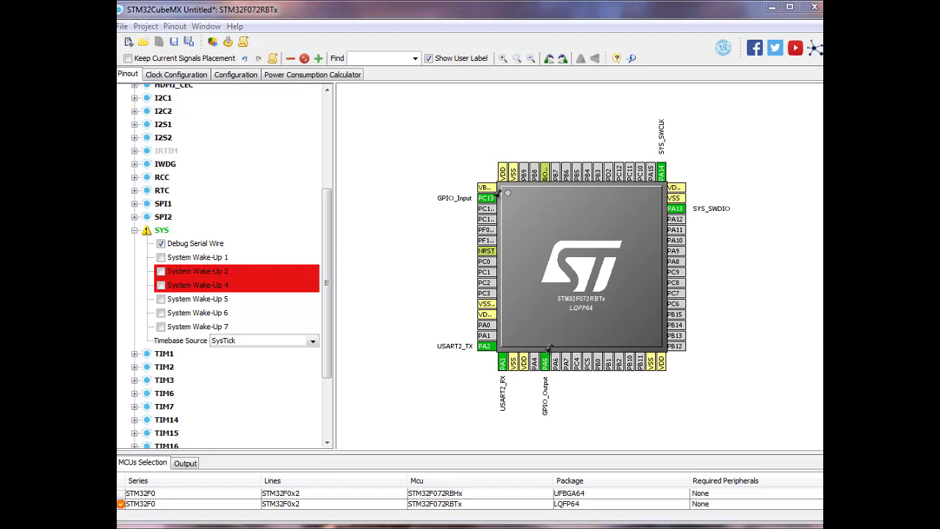
Step: Examine the clock configuration tree and bring up the overview of the configurable middlewares and peripherals
click(163, 75)
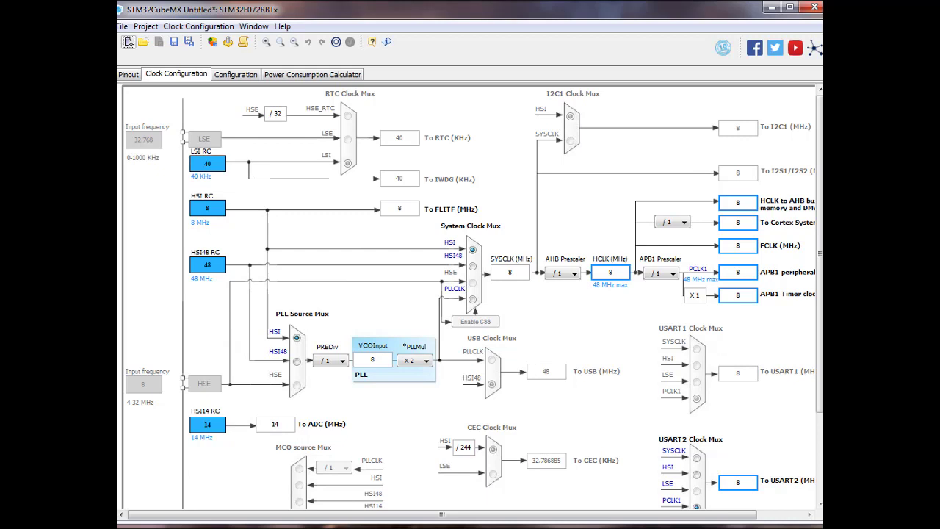
click(234, 77)
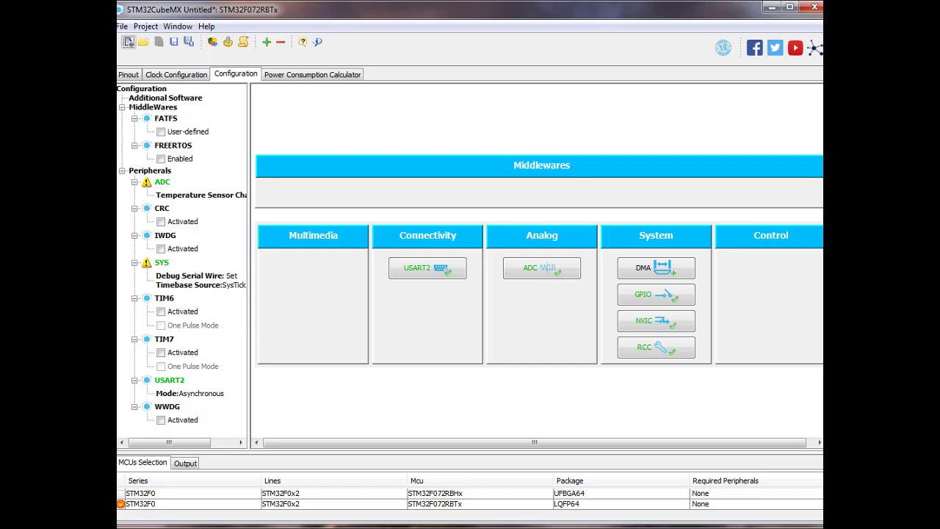
click(128, 42)
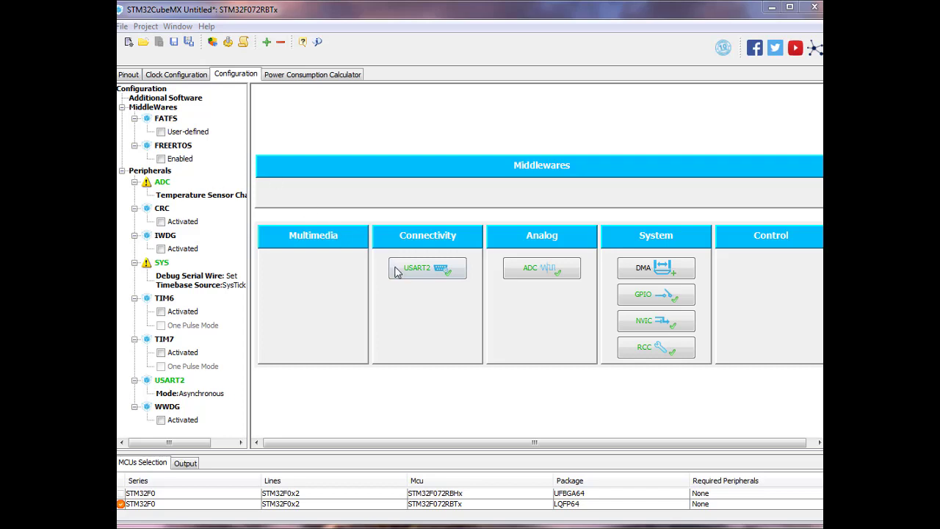
Step: Open the USART2 configuration and set its baud rate to 9600 Bits/s
click(422, 278)
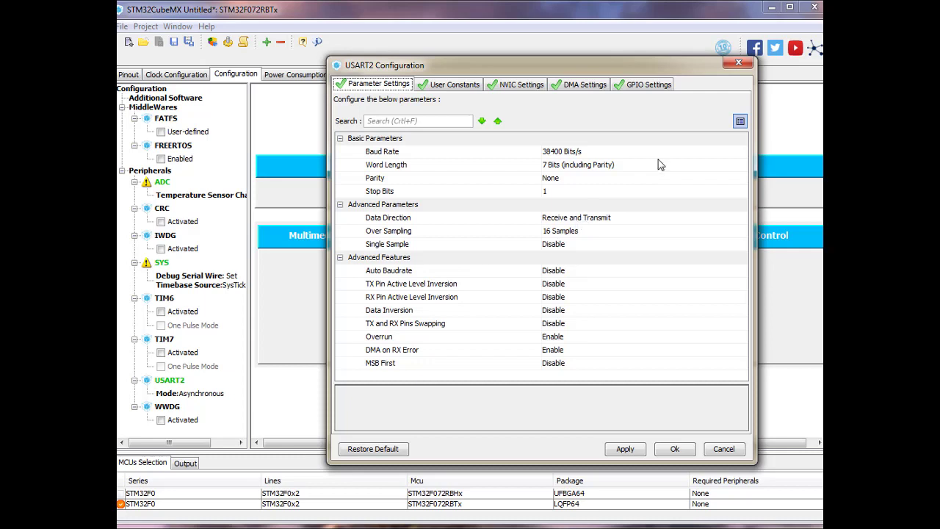
click(576, 153)
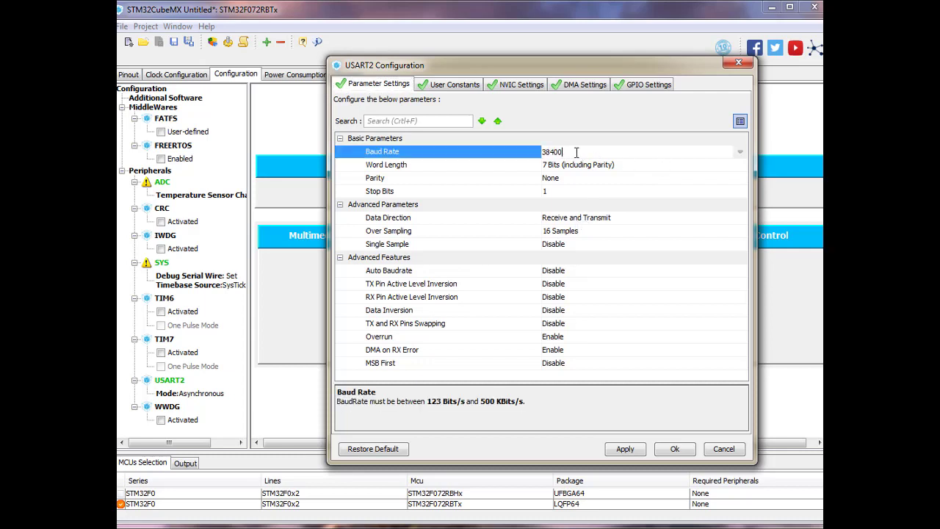
key(BackSpace)
key(BackSpace)
key(BackSpace)
key(BackSpace)
key(BackSpace)
text(9600)
Step: Set the USART2 word length to 8 Bits (including Parity), apply the parameters and close the configuration
click(606, 166)
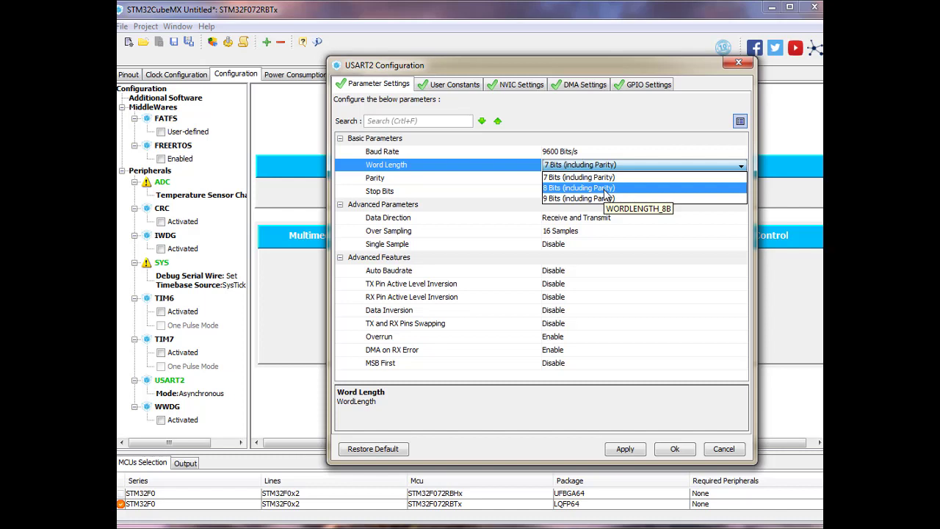
click(606, 188)
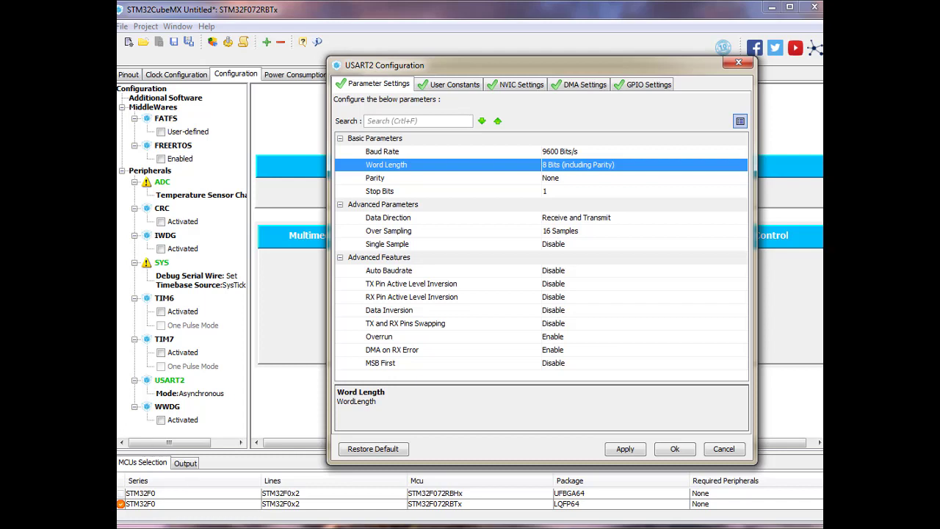
click(622, 449)
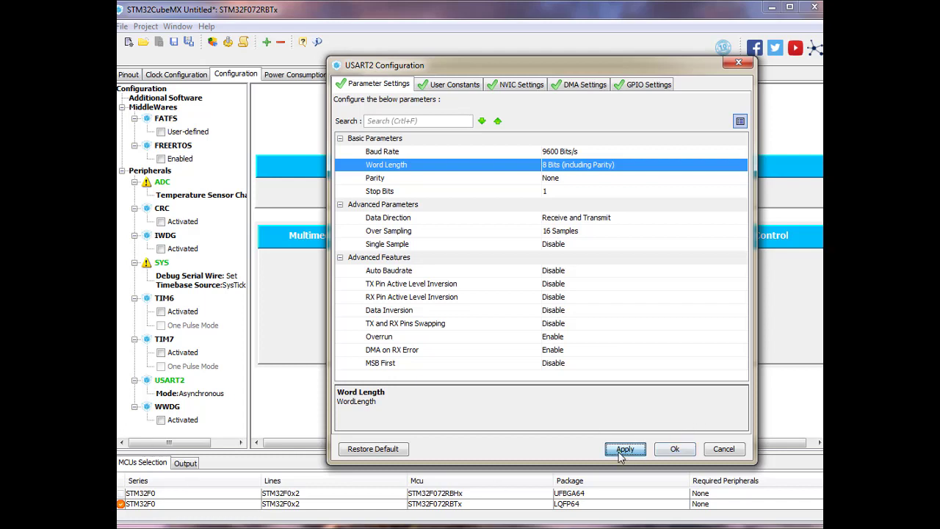
click(675, 450)
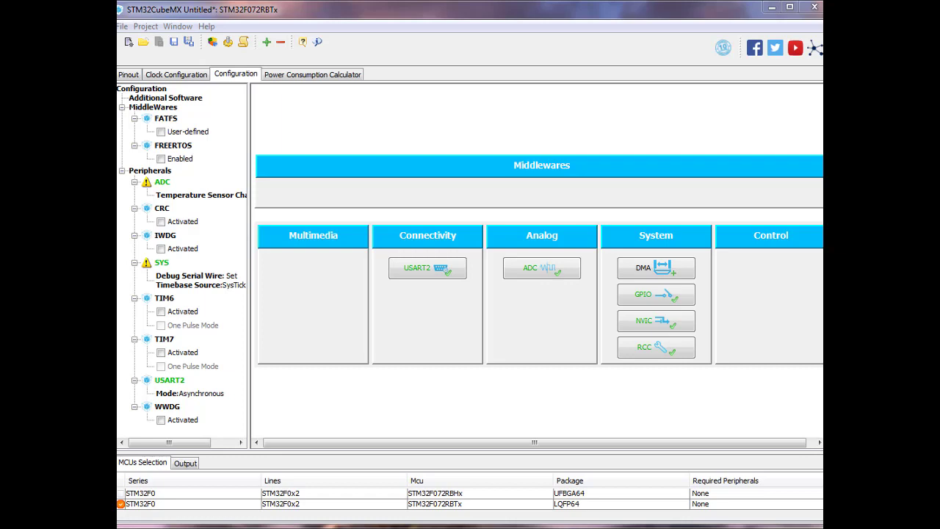
Step: Open the ADC configuration and set the clock prescaler to Synchronous clock mode divided by 4
click(537, 279)
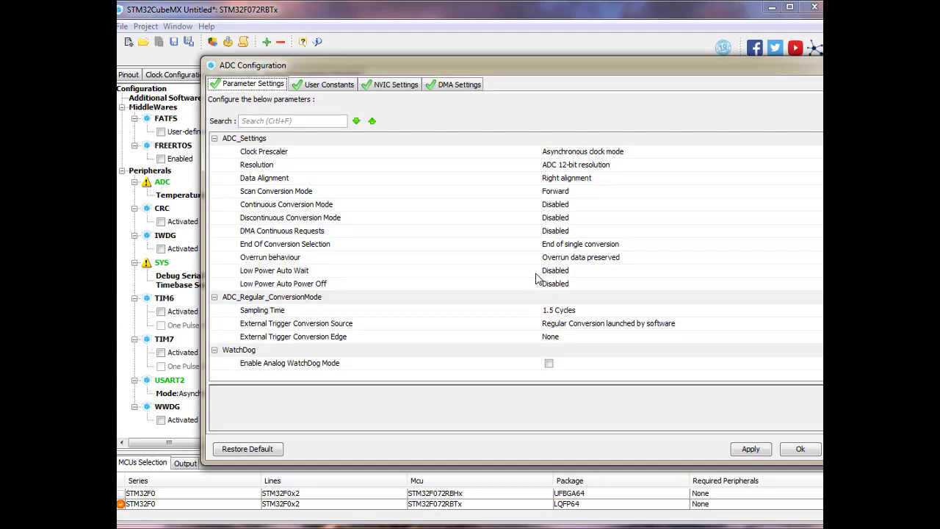
click(603, 152)
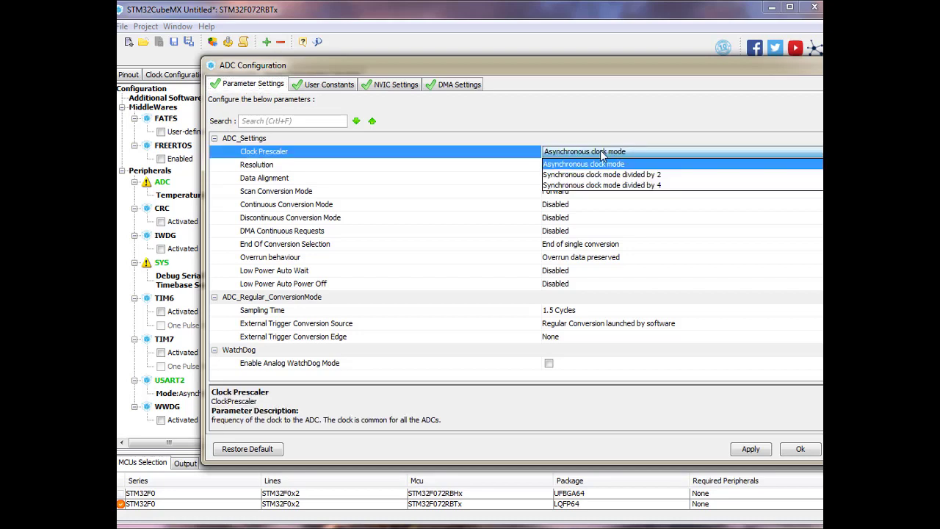
click(621, 185)
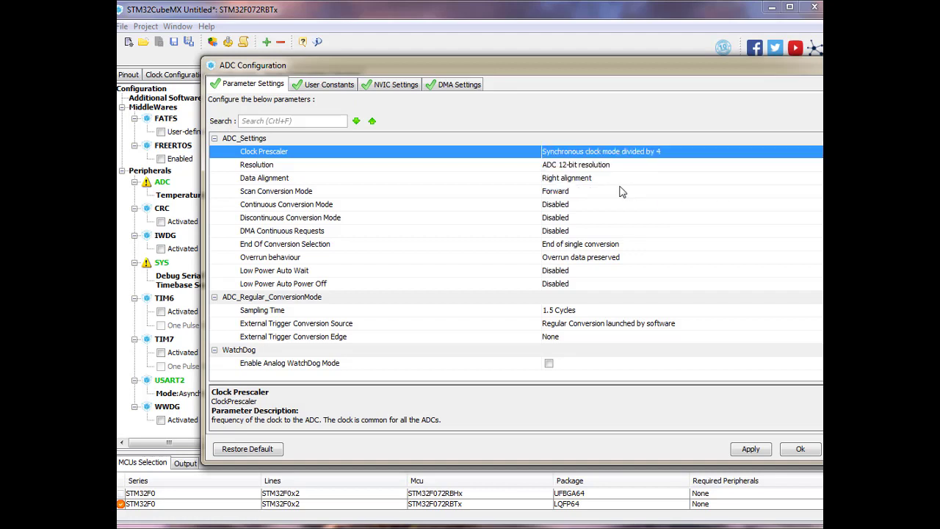